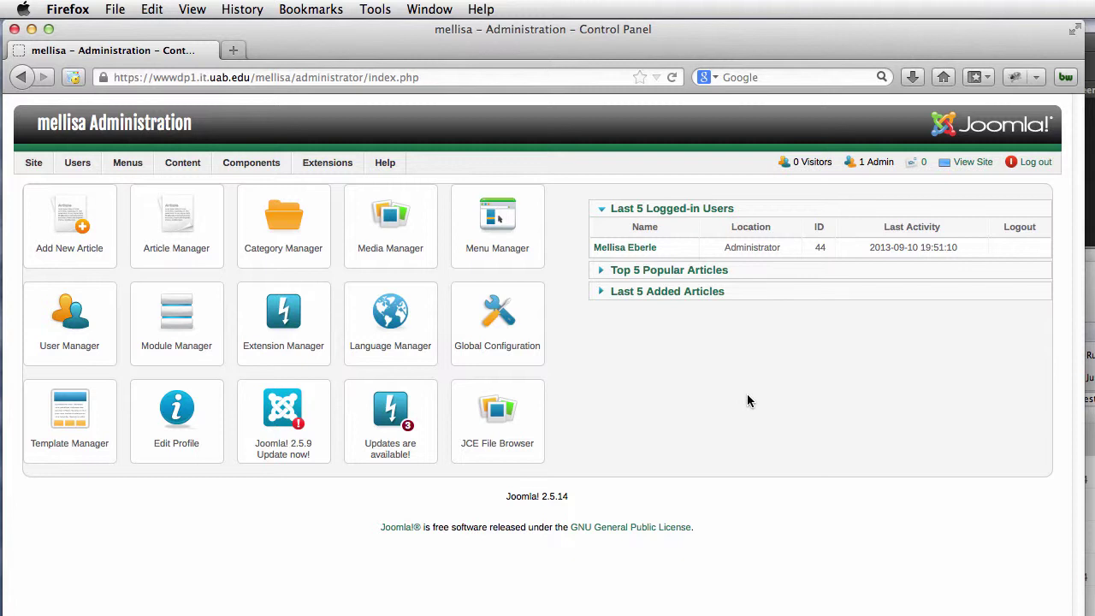
- Bring up the Content menu with its Article Manager entry on the control panel
mouse_move(172, 163)
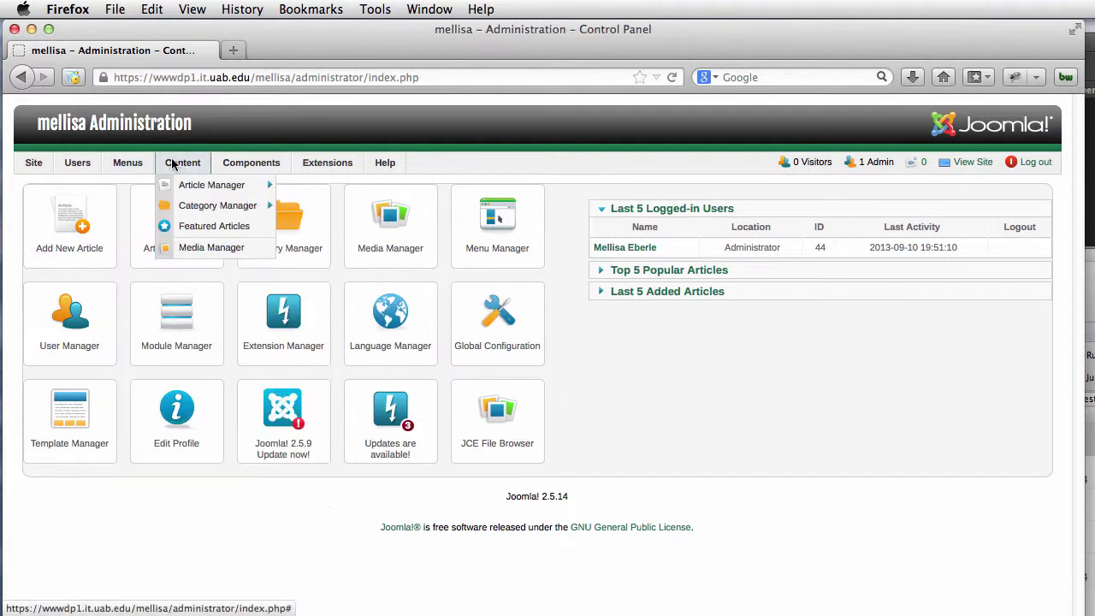
mouse_move(191, 188)
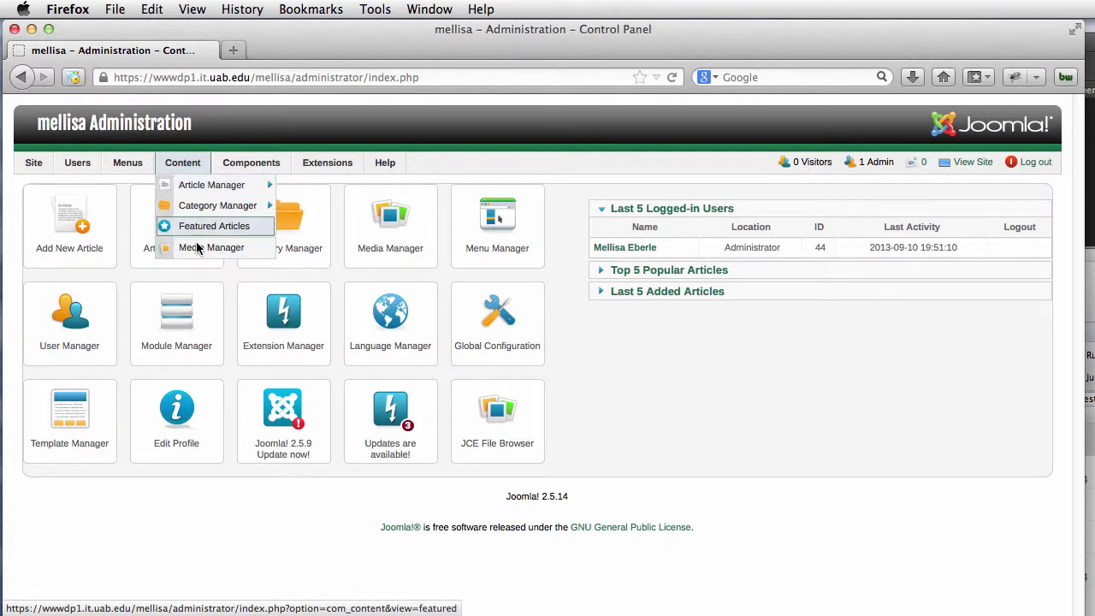
- From Article Manager, start a new article, then type and select 'sdfdsfsdsfd' in its body
left_click(197, 185)
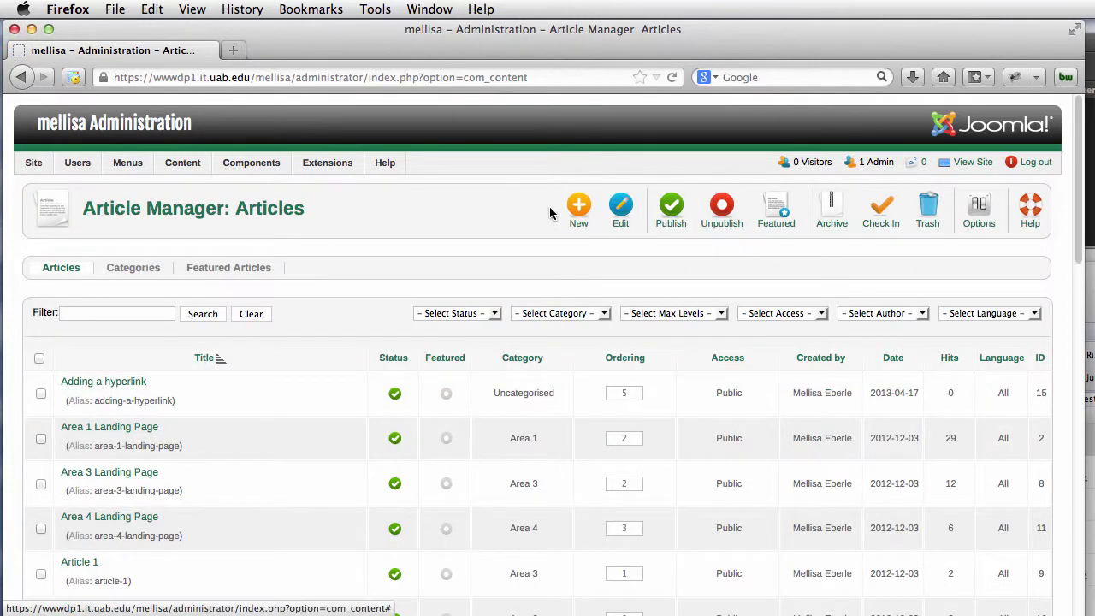
left_click(578, 209)
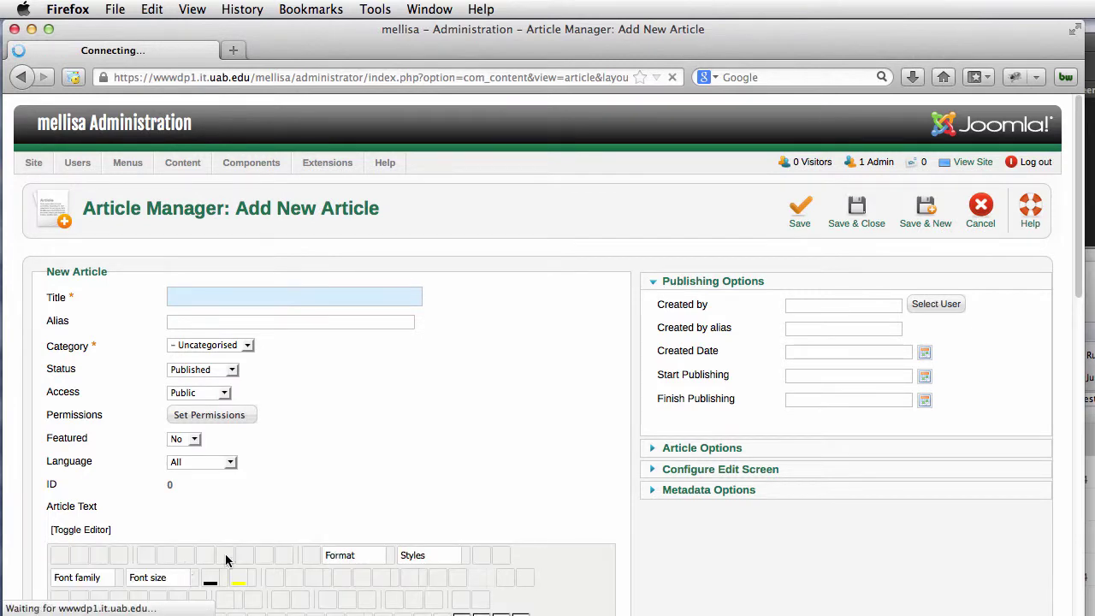
scroll(225, 554, "down", 5)
left_click(66, 389)
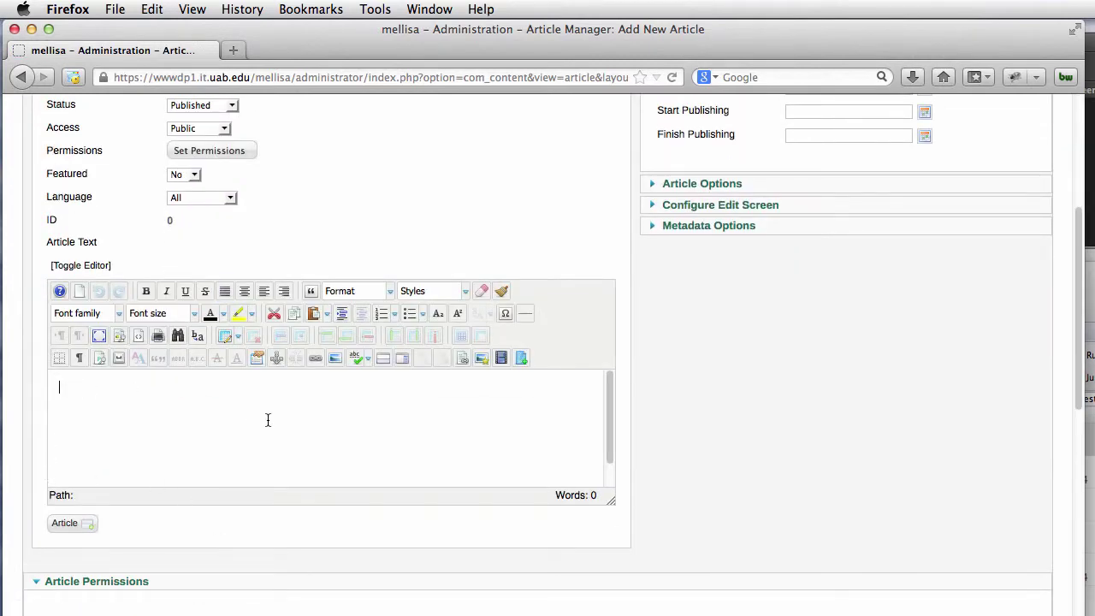
type("sdfdsfsdsfd")
left_click_drag(112, 387, 32, 395)
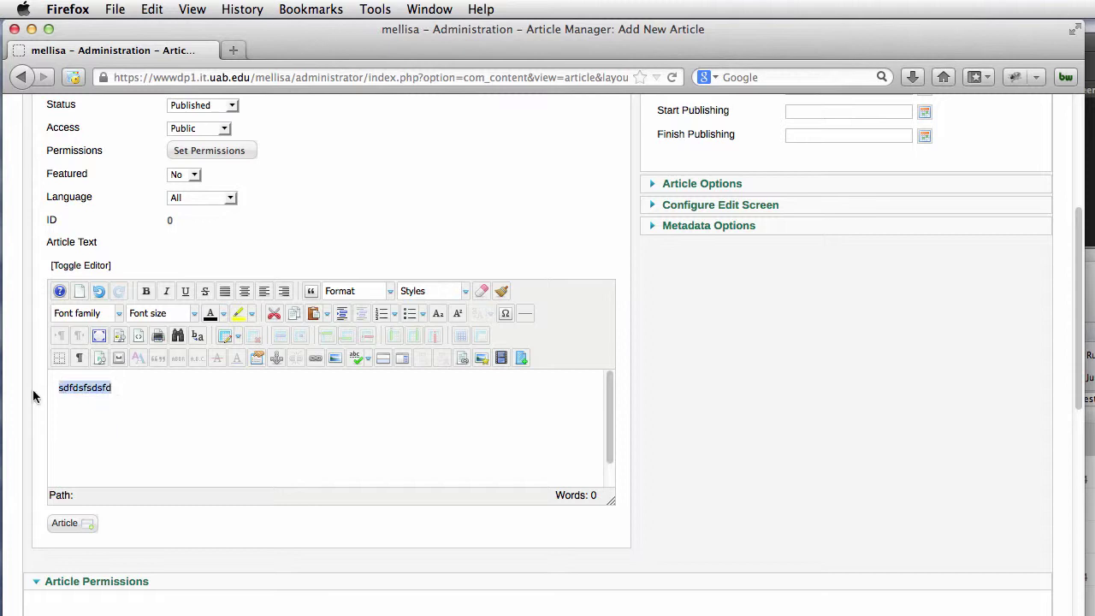
- Upload _How_to_Upload_a_Photo_into_an_Article.pdf from Desktop > Joomla Knowledgebase through the file-linking window
left_click(461, 359)
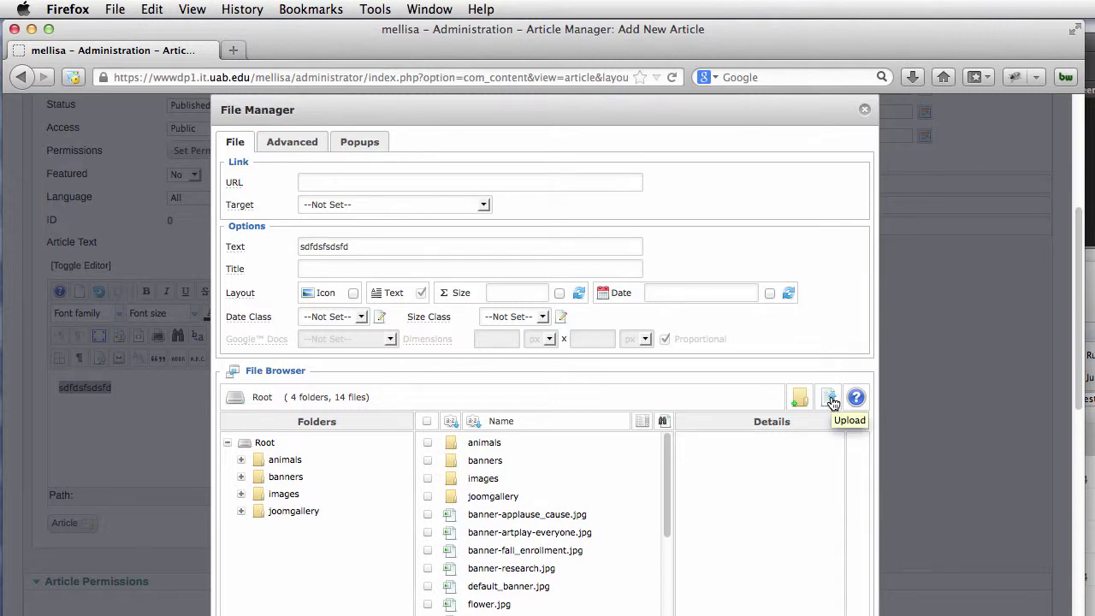
left_click(829, 398)
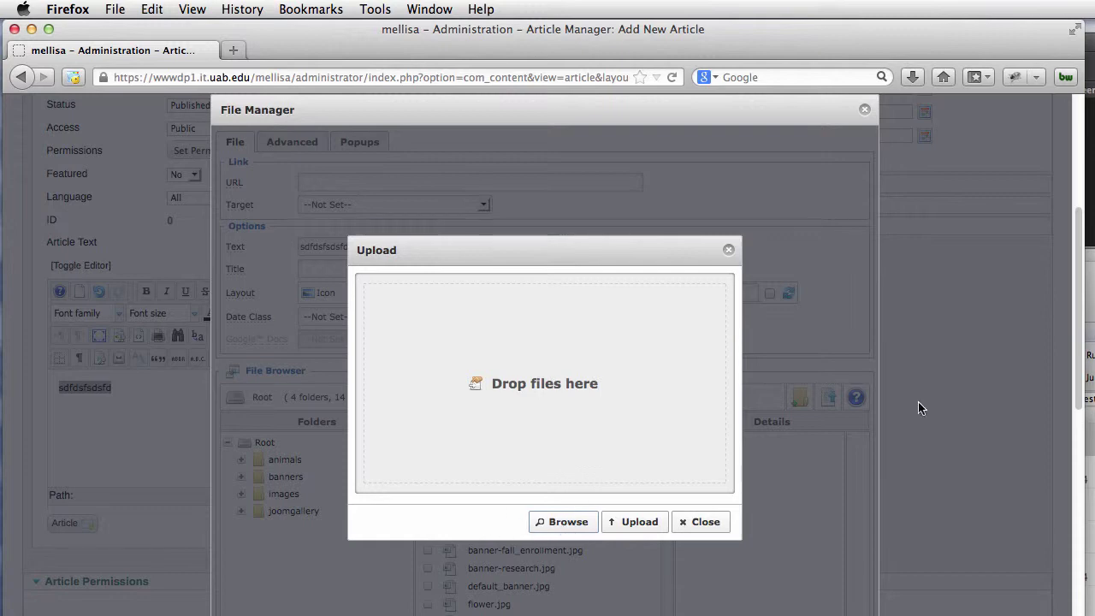
left_click(568, 521)
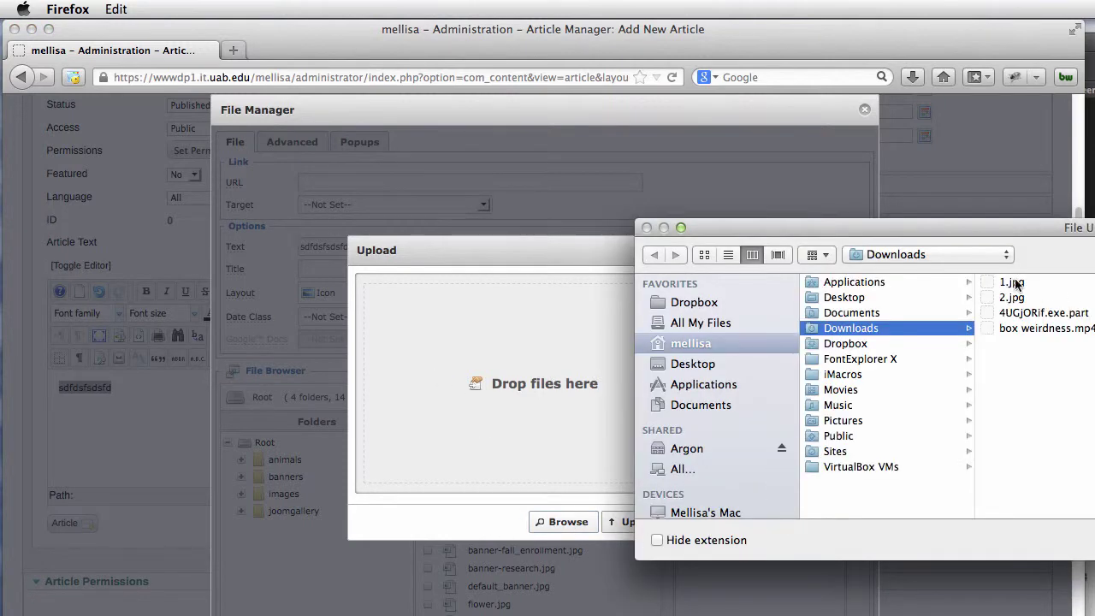
left_click(846, 297)
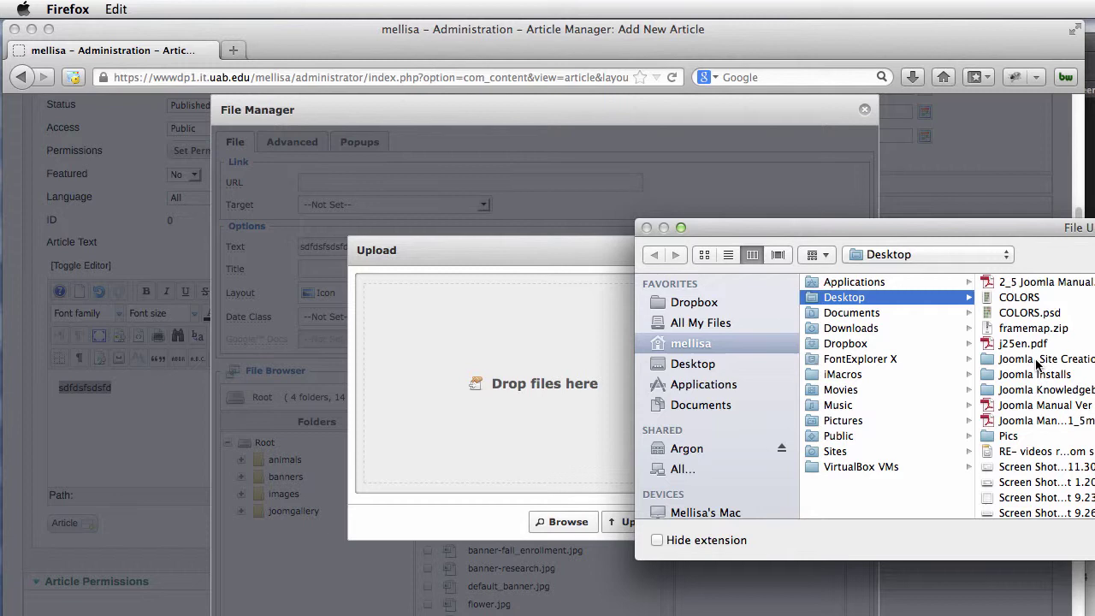
left_click(1032, 390)
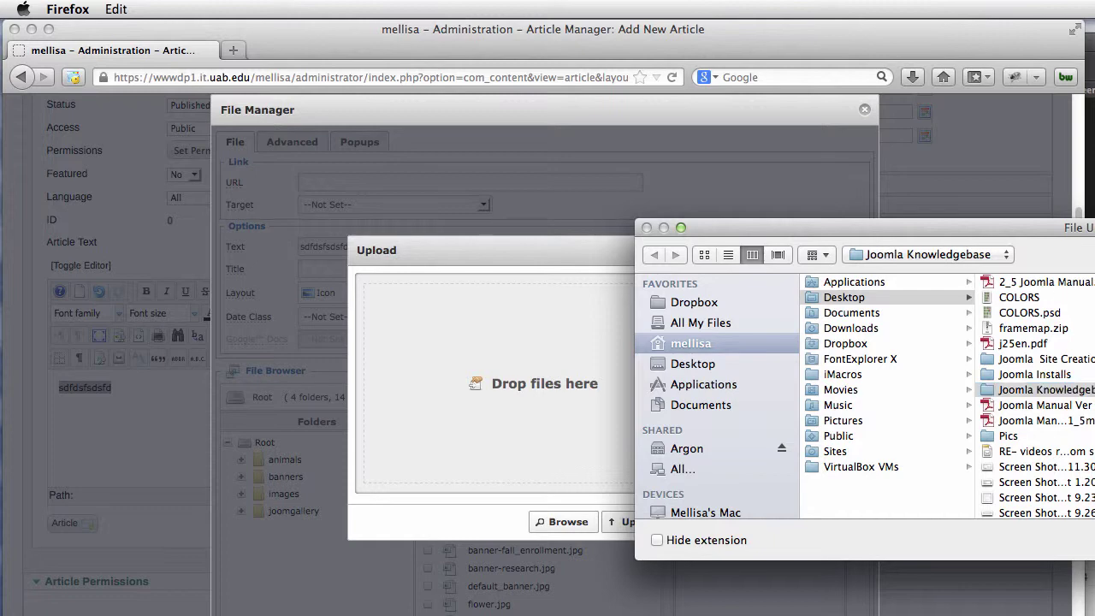
key("Return")
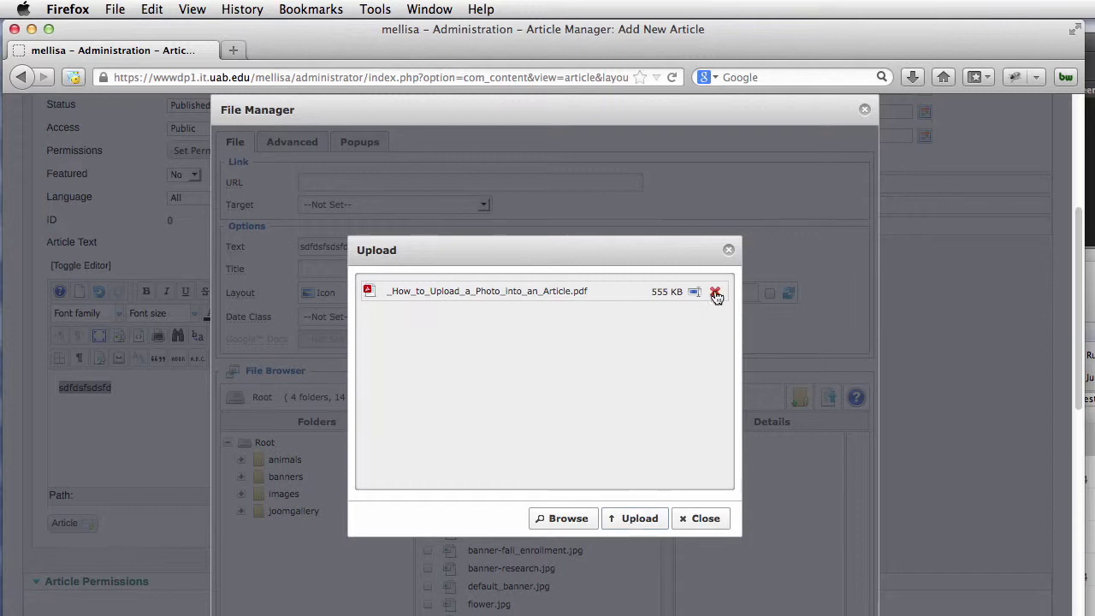
left_click(645, 521)
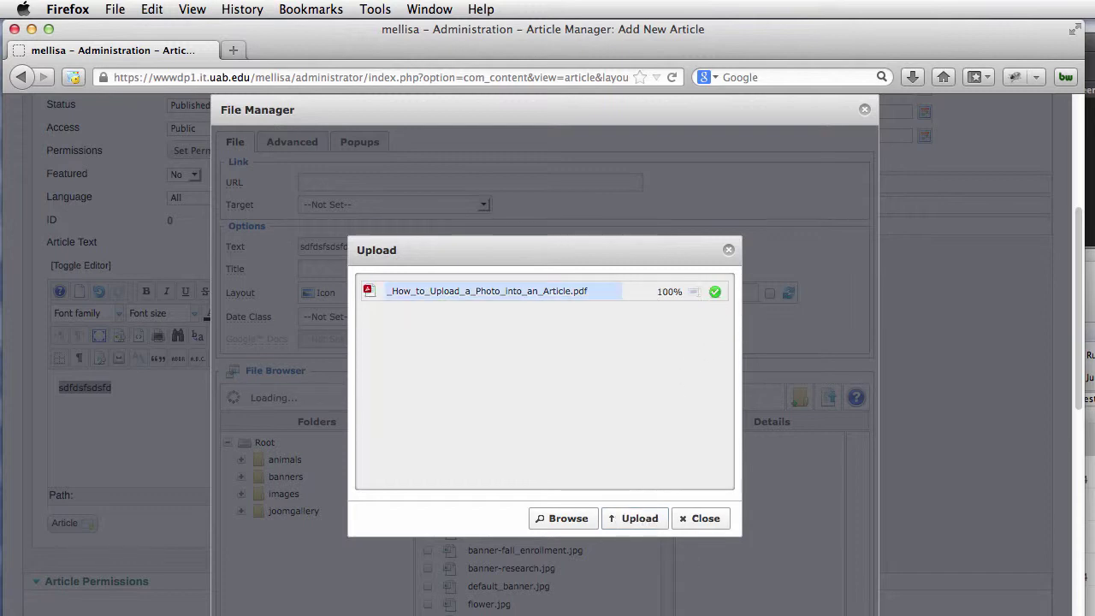
- Link the uploaded PDF, keep the existing text, and copy its images/ path before closing the window
scroll(504, 548, "down", 2)
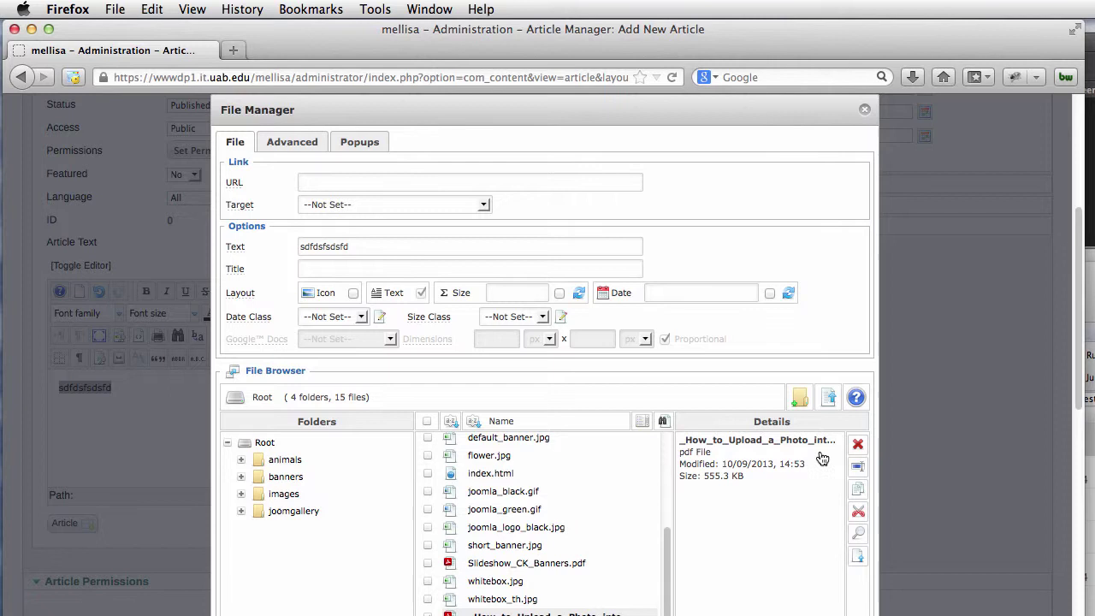
scroll(578, 485, "down", 2)
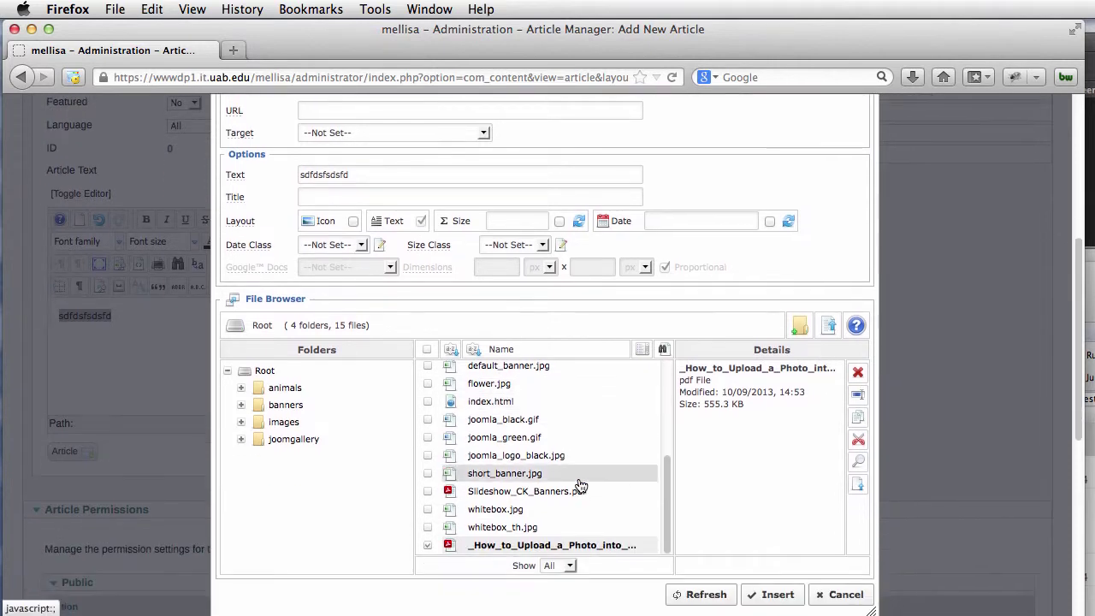
left_click(569, 544)
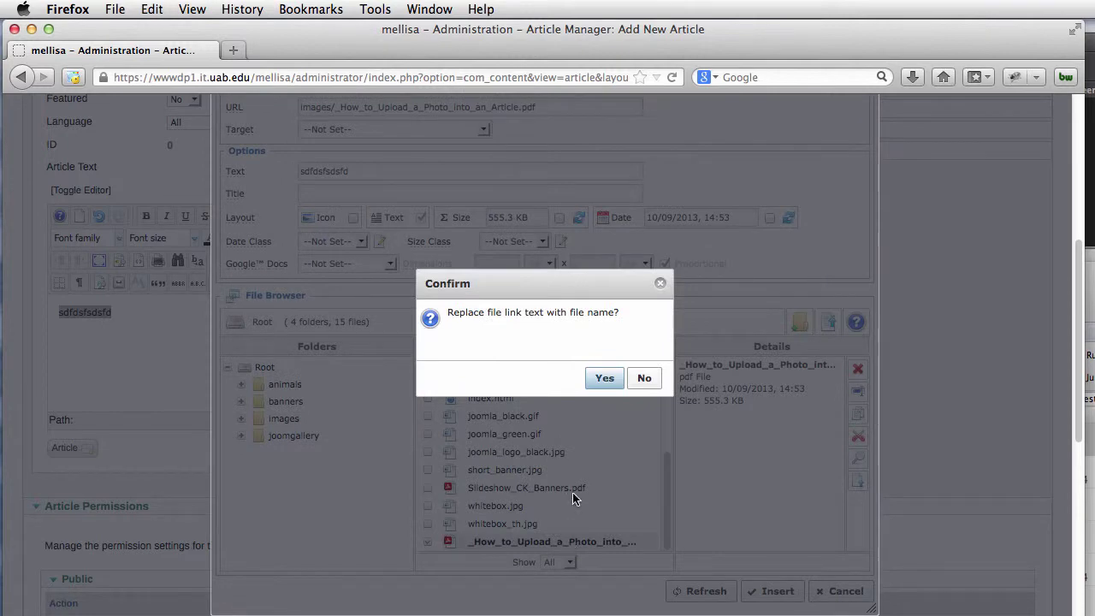
left_click(646, 378)
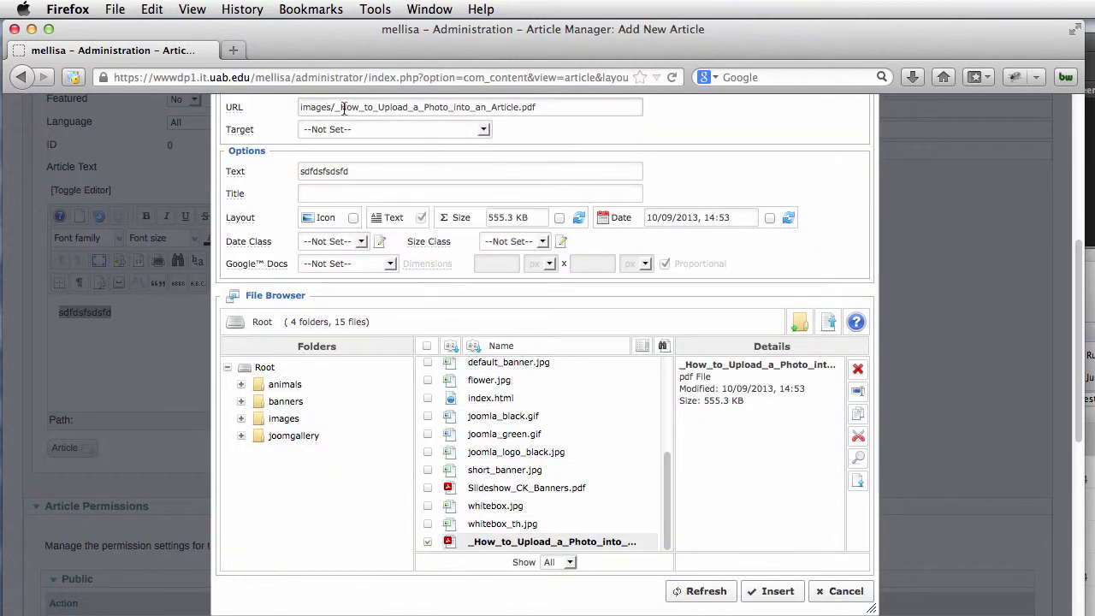
left_click_drag(557, 104, 242, 106)
key("super+c")
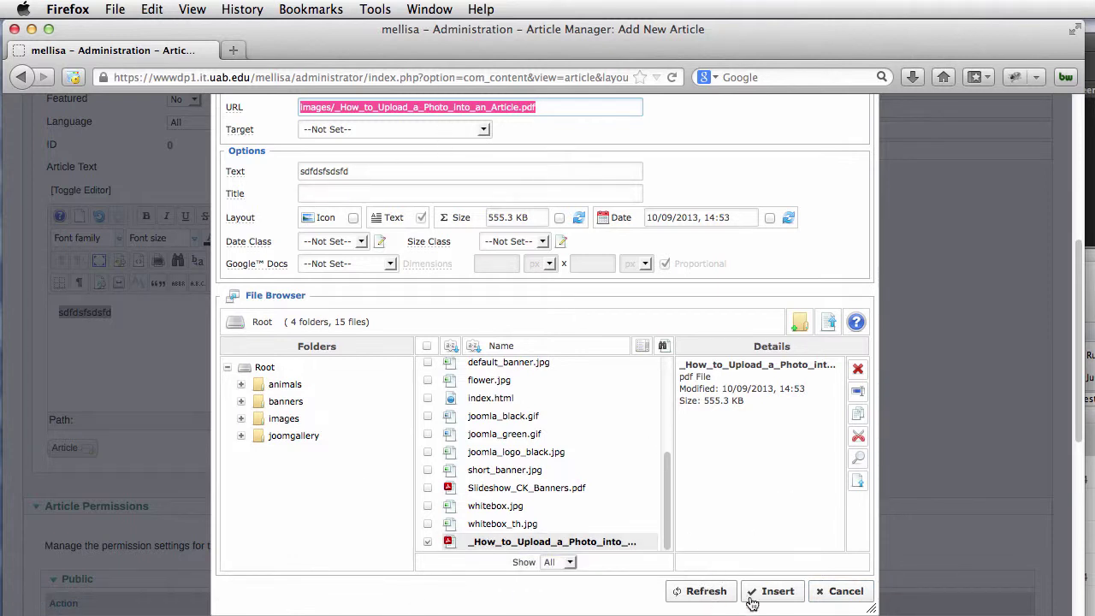
left_click(844, 591)
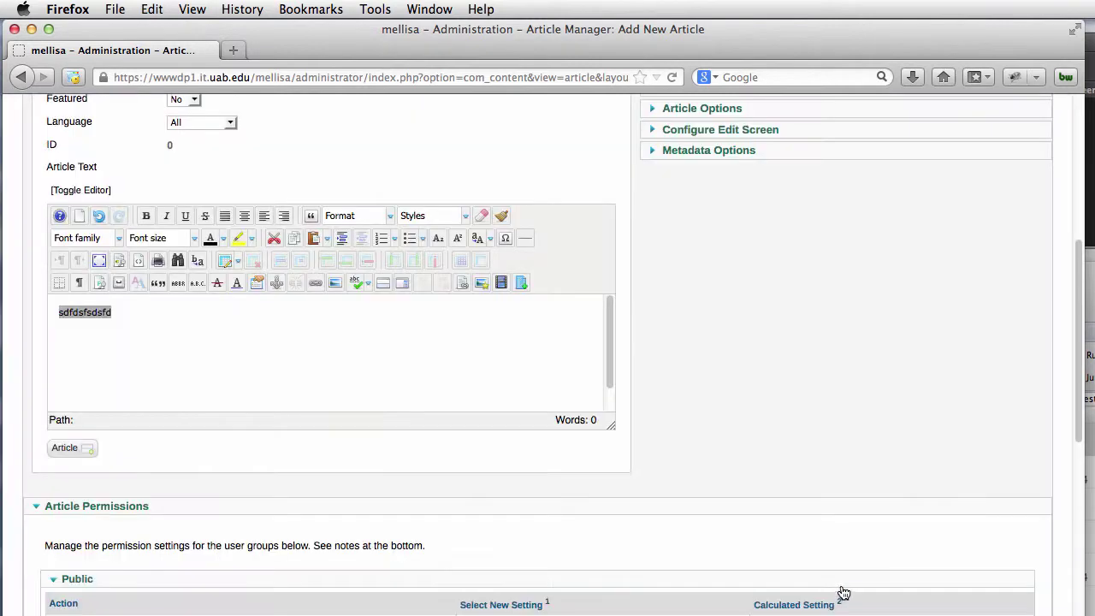
scroll(863, 568, "up", 5)
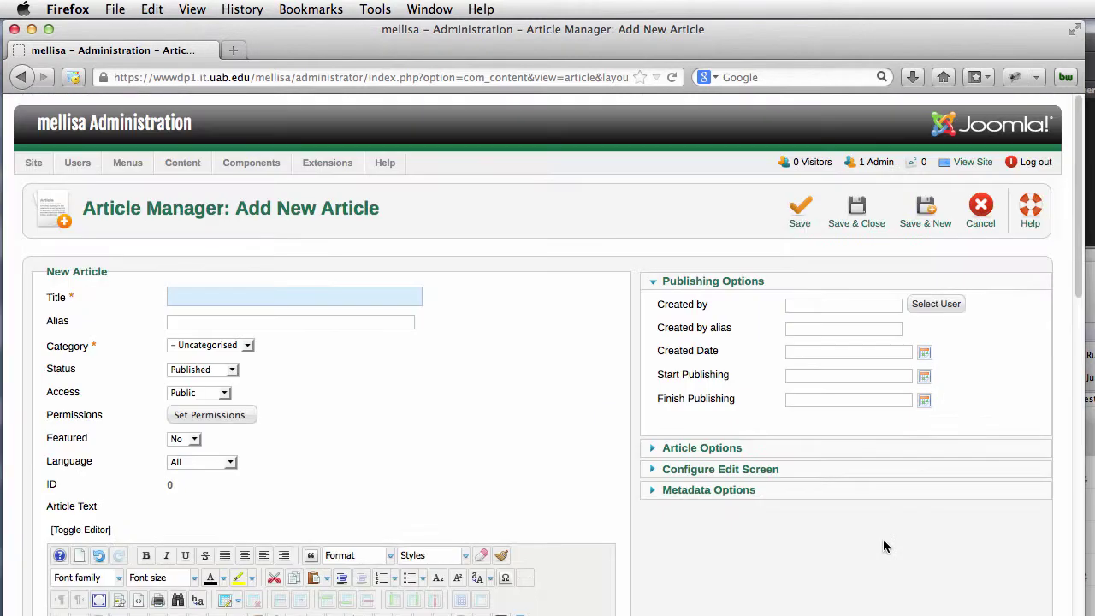
- Discard the unsaved article, go to Menu Manager, and open the public site in a new tab
left_click(991, 218)
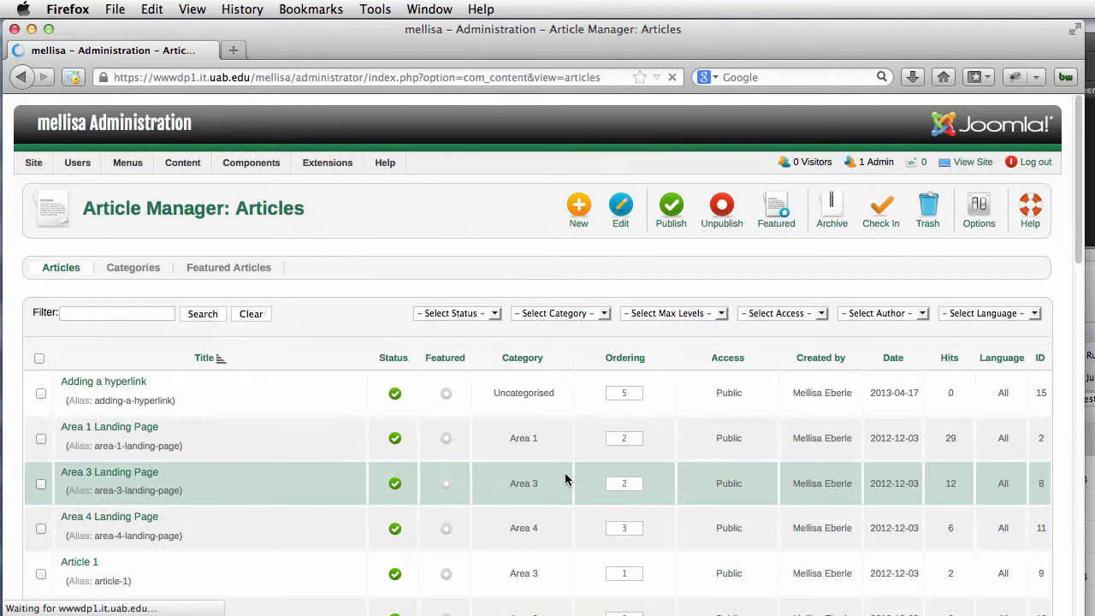
mouse_move(128, 163)
left_click(147, 189)
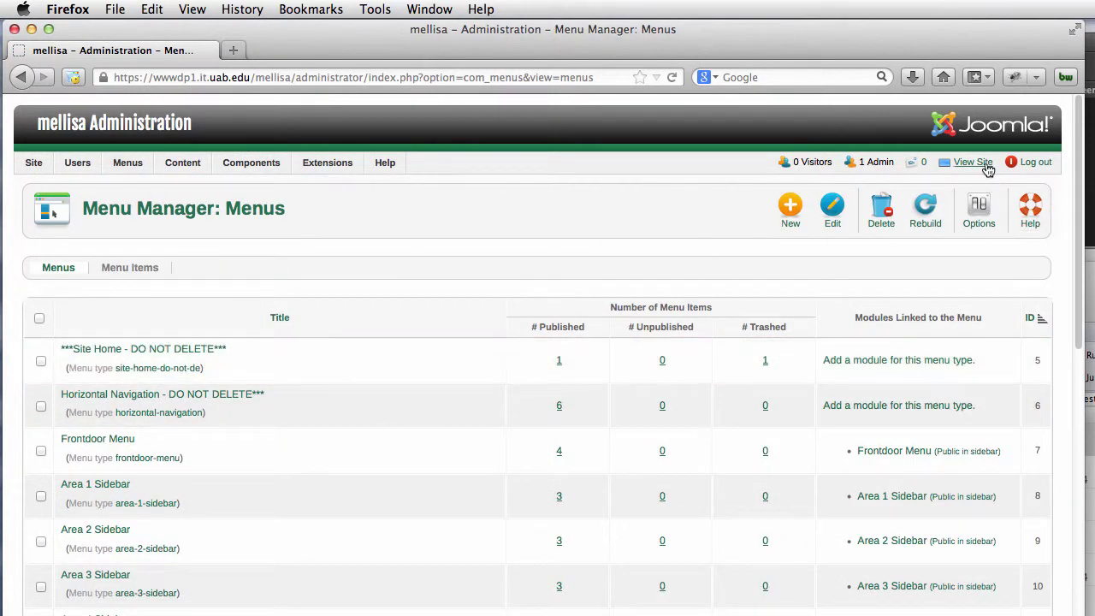
right_click(987, 168)
left_click(1013, 173)
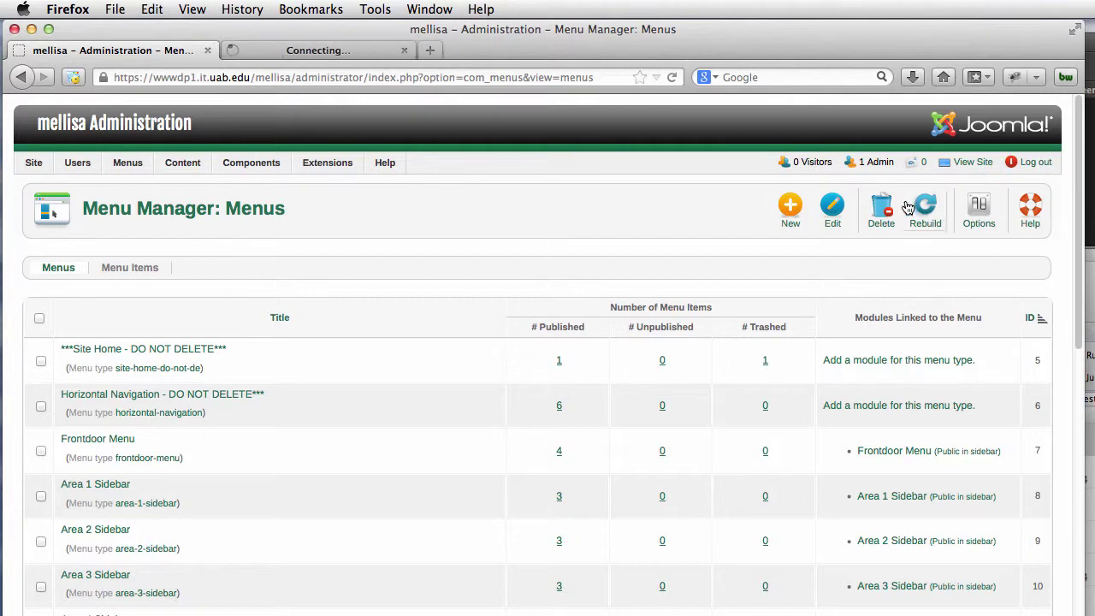
left_click(341, 47)
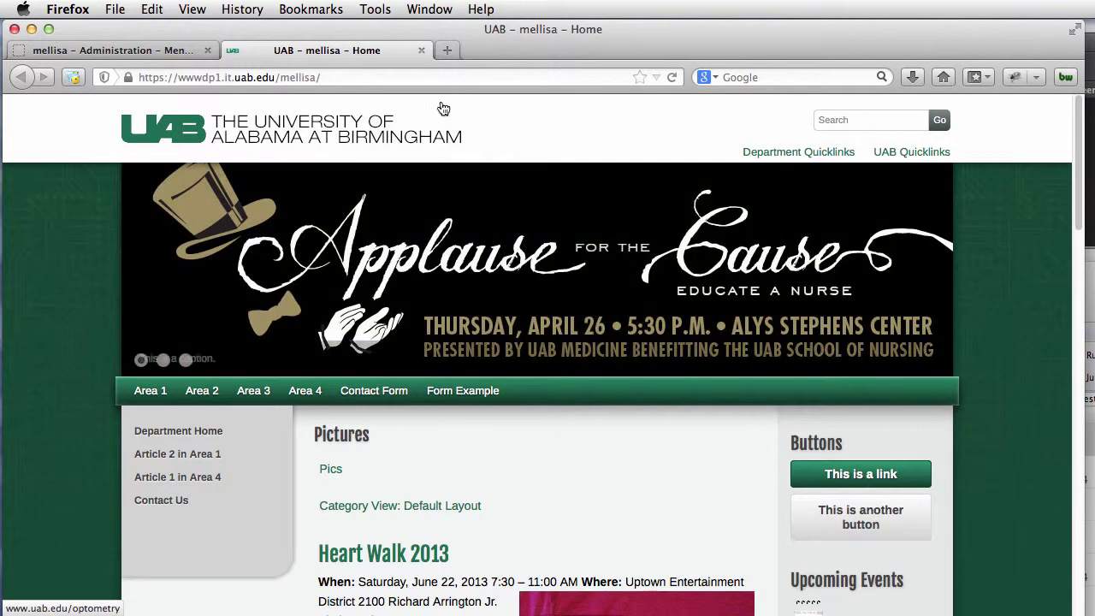
- Back in the admin tab, open the Frontdoor Menu's list of items
left_click(123, 50)
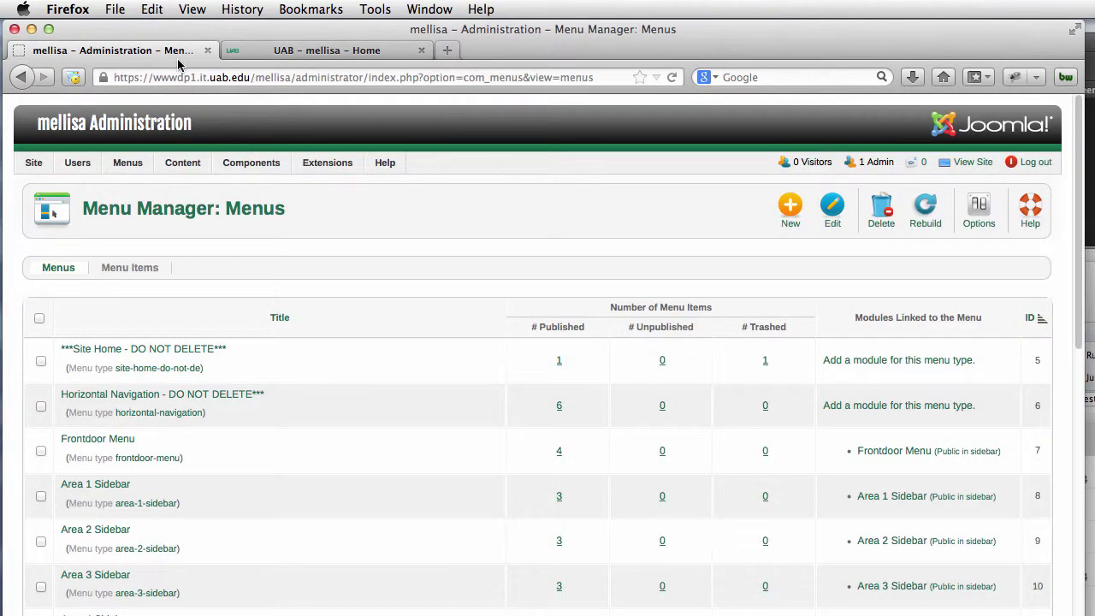
scroll(342, 299, "down", 5)
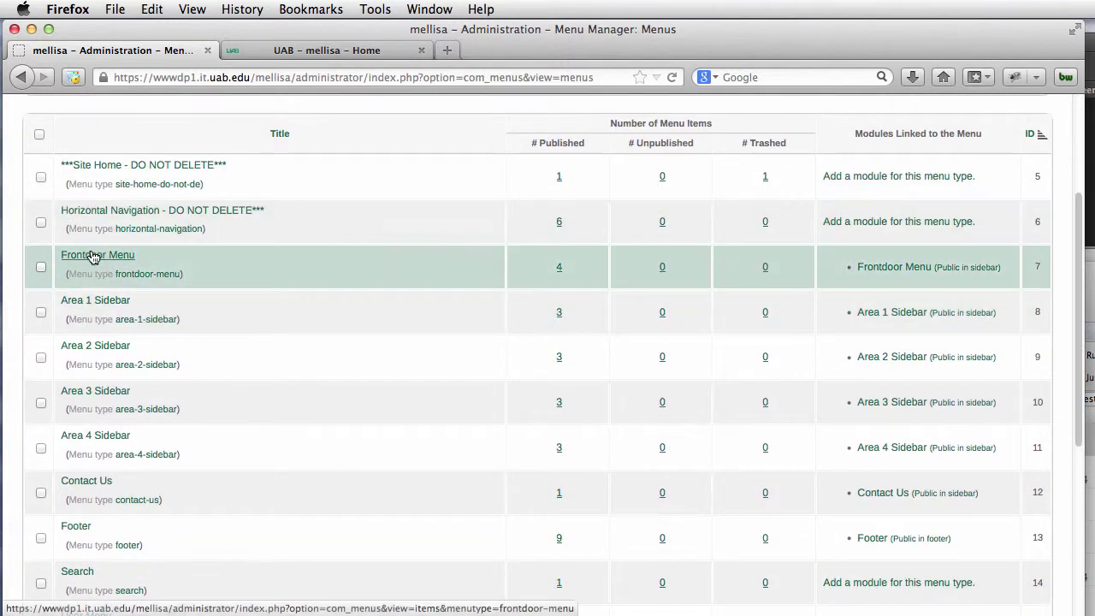
left_click(93, 255)
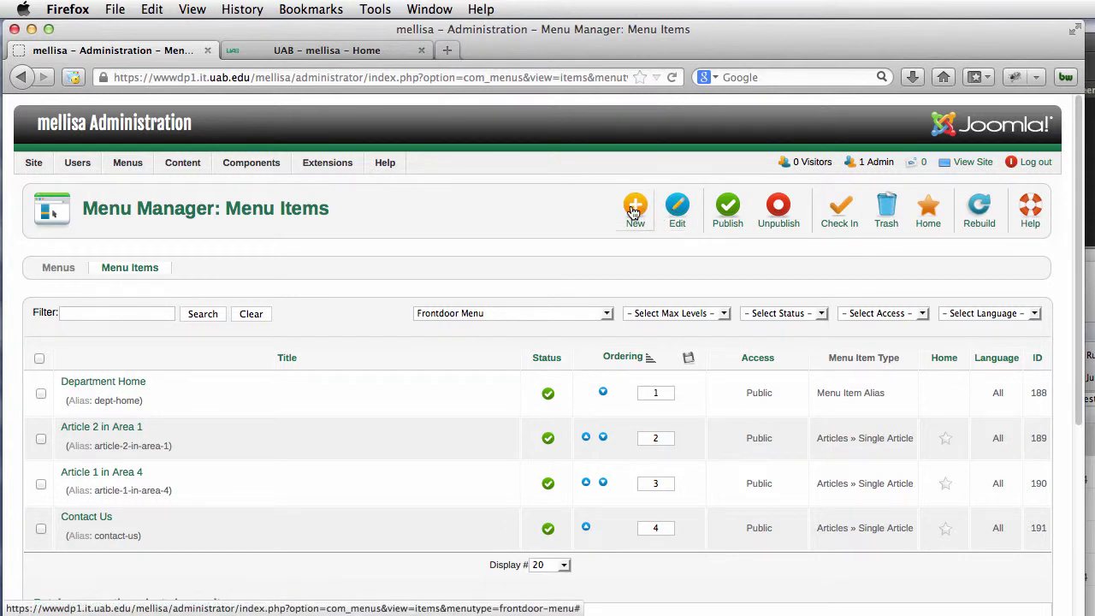
- Create a new Frontdoor Menu item of type System Links > External URL
left_click(634, 211)
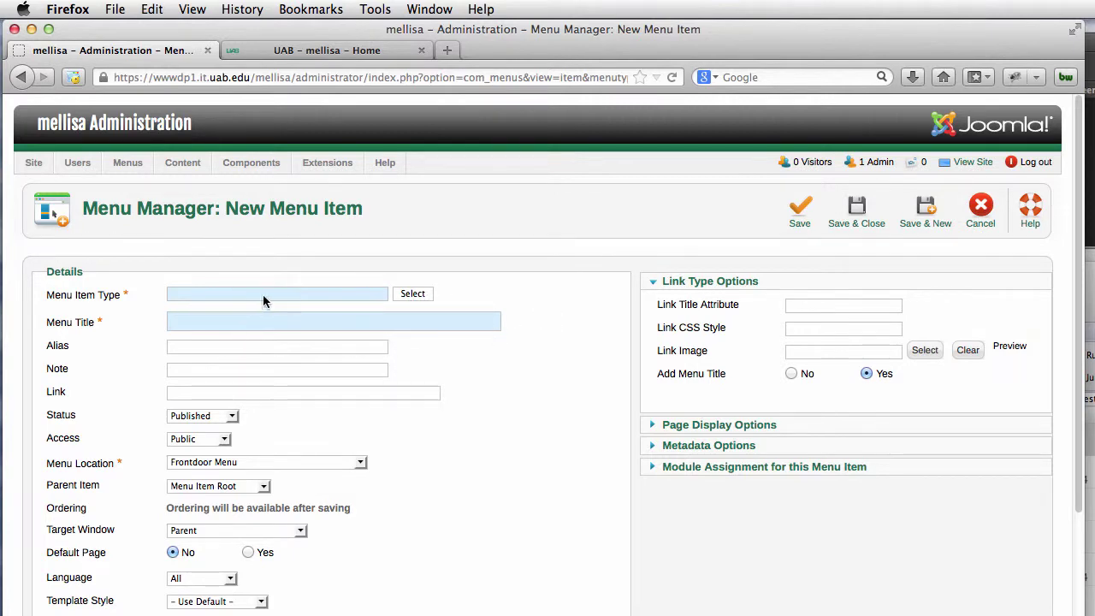
left_click(413, 293)
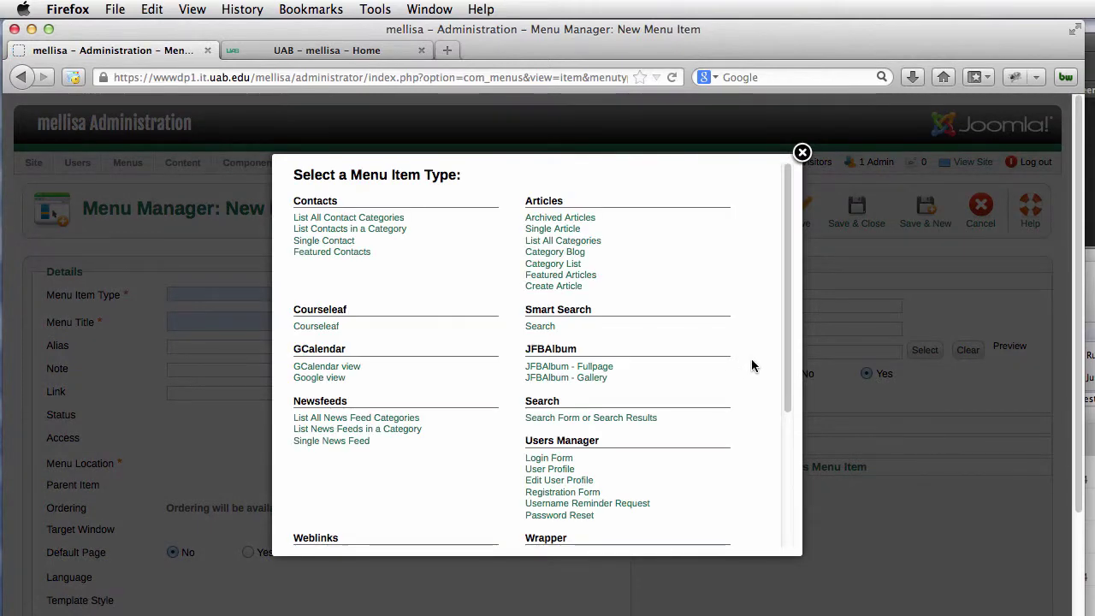
scroll(751, 358, "down", 5)
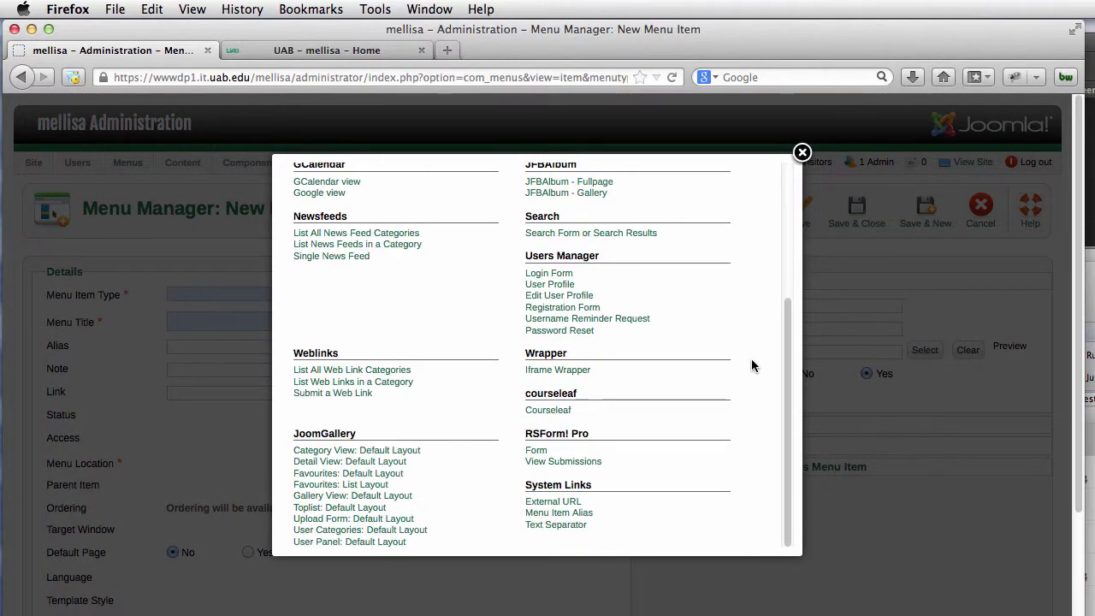
left_click(556, 502)
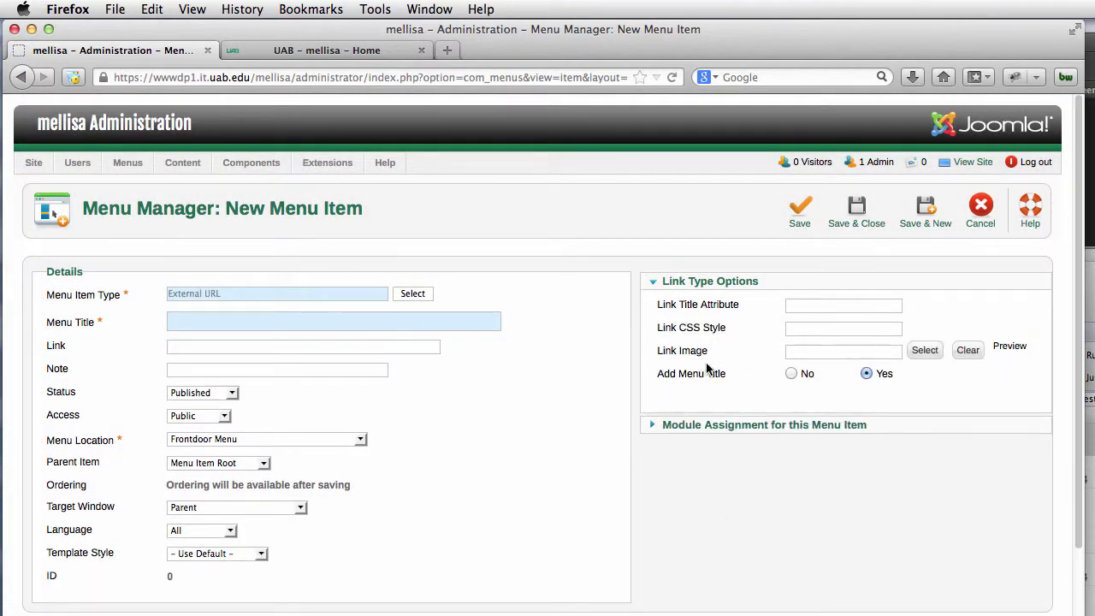
- Paste the PDF path as the Link and give the item the title 'PDF'
left_click(232, 344)
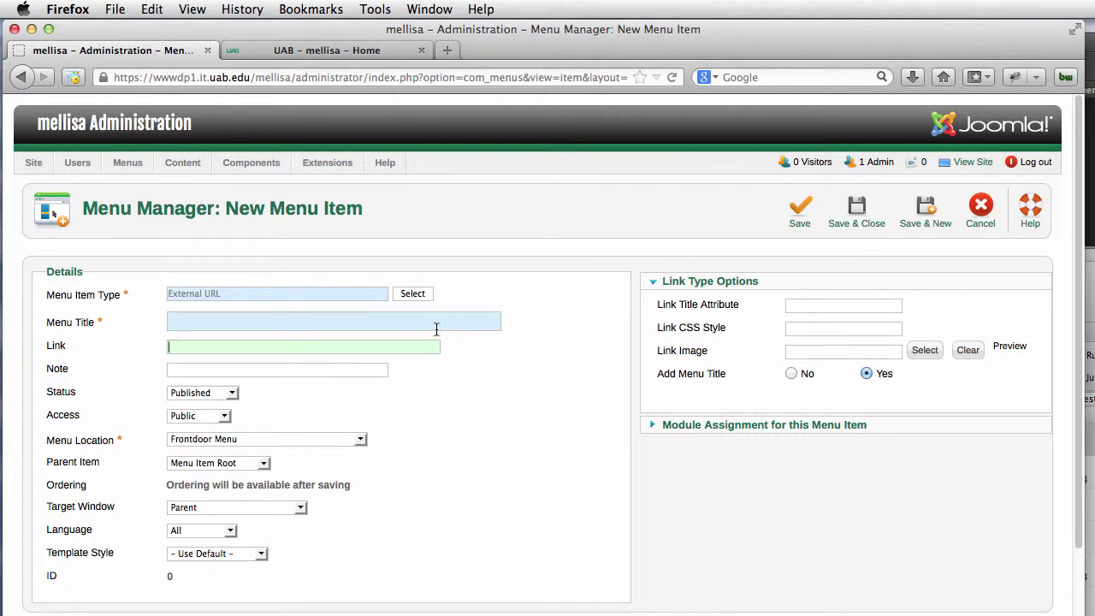
key("super+v")
left_click(281, 319)
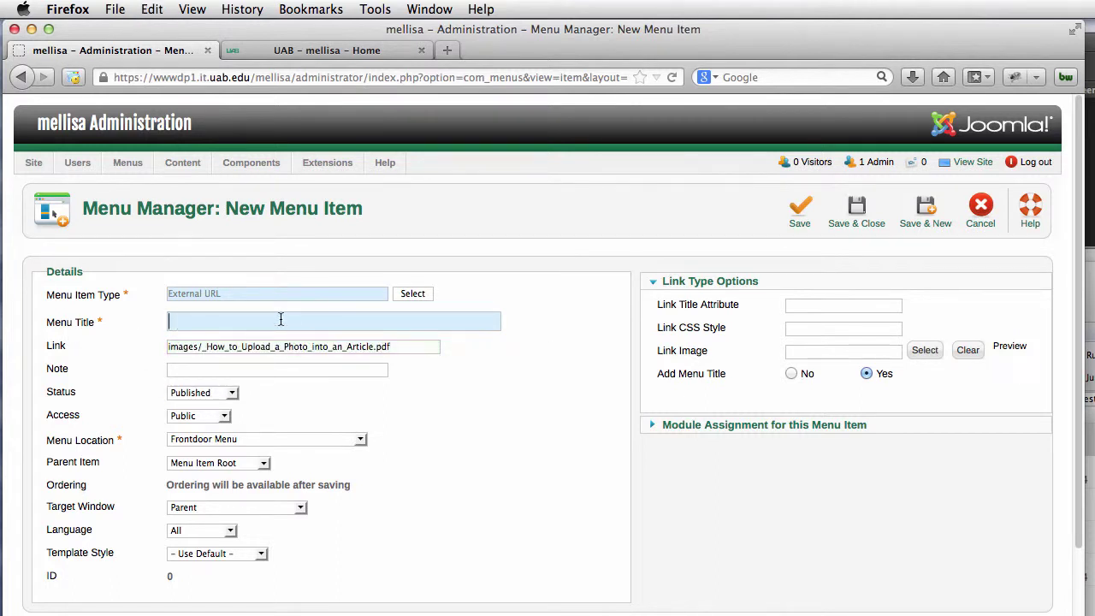
type("PDF")
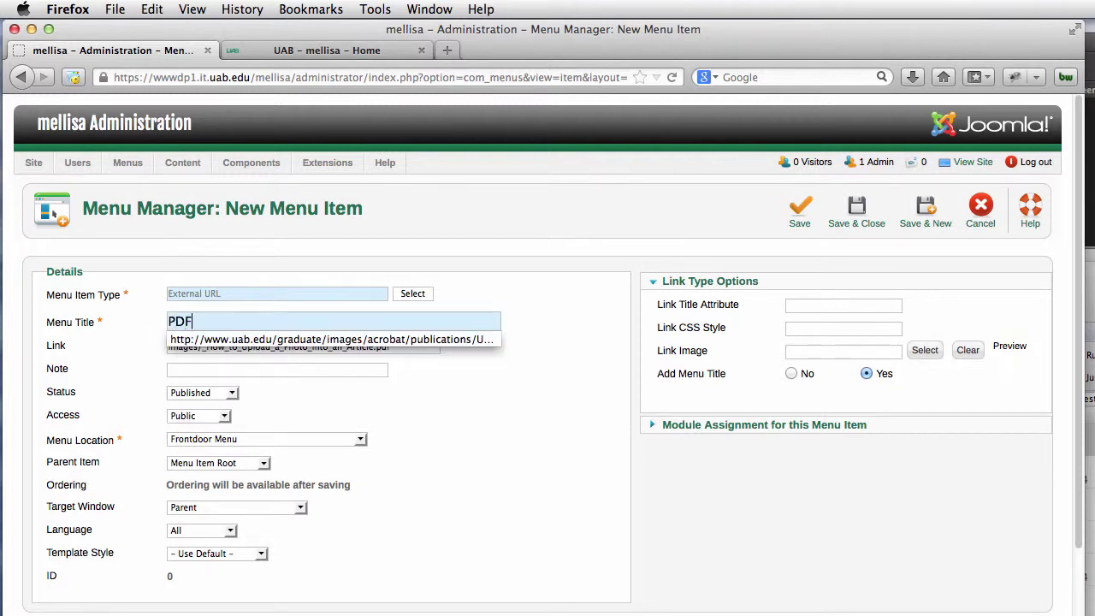
key("Escape")
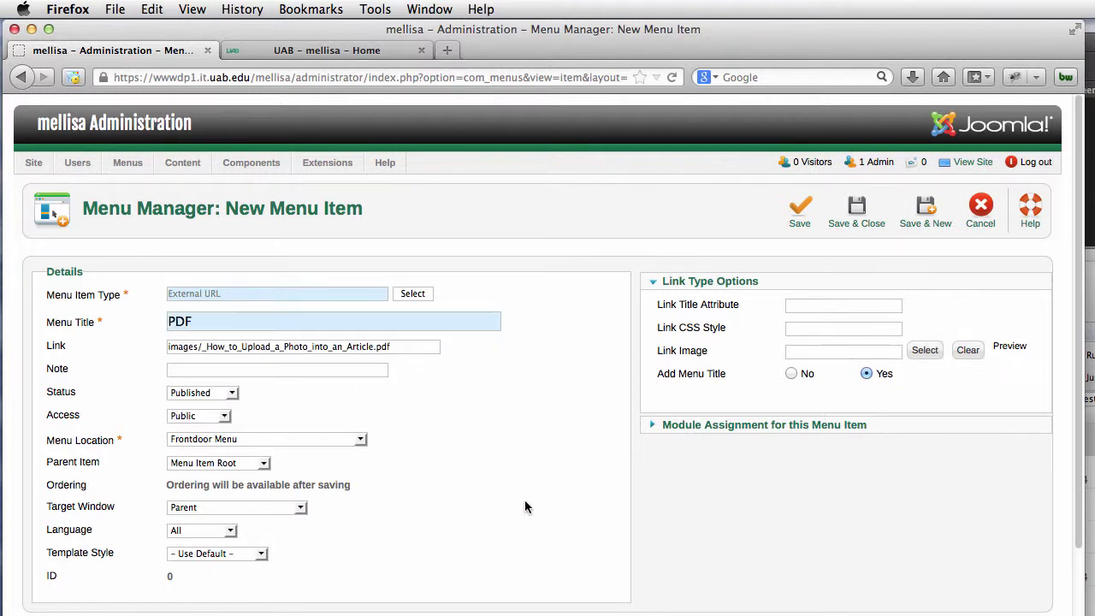
- Set Target Window to New Window With Navigation and Save & Close the item
left_click(214, 507)
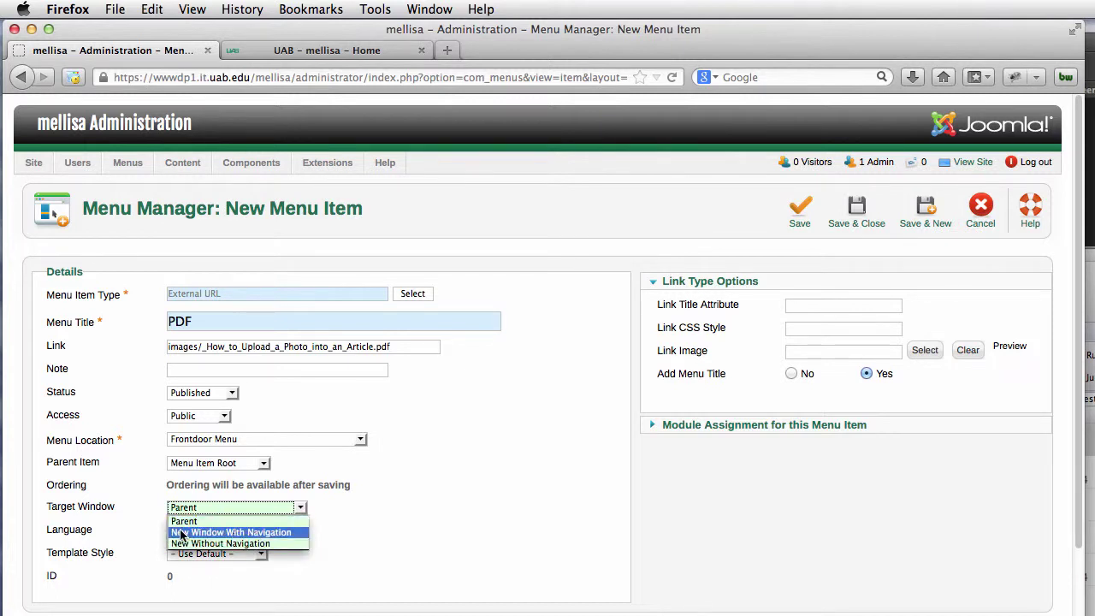
left_click(230, 533)
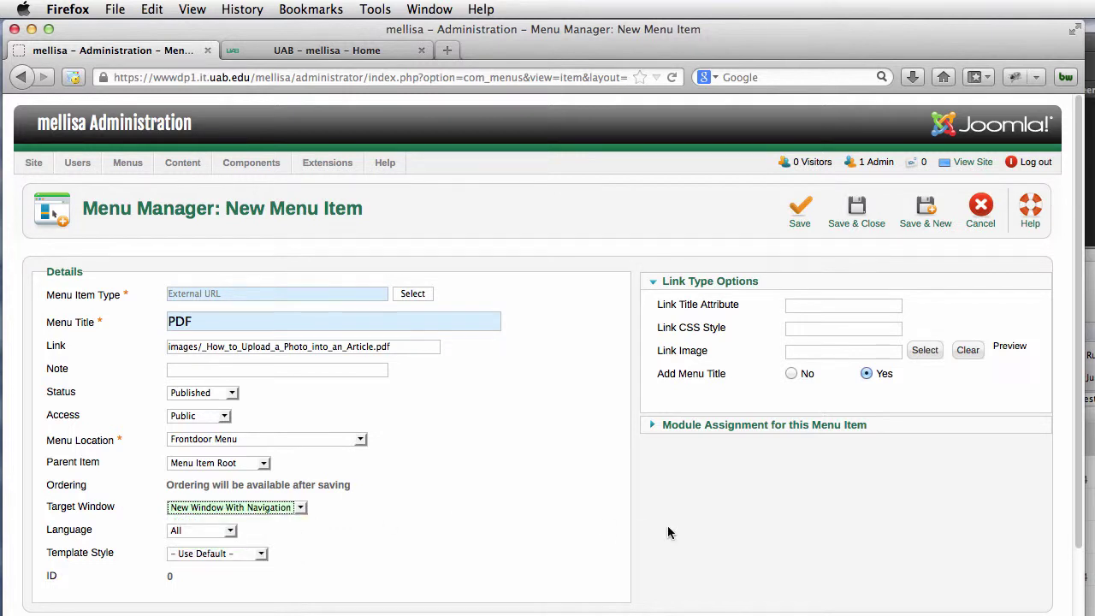
scroll(667, 528, "down", 2)
scroll(667, 528, "up", 2)
left_click(866, 211)
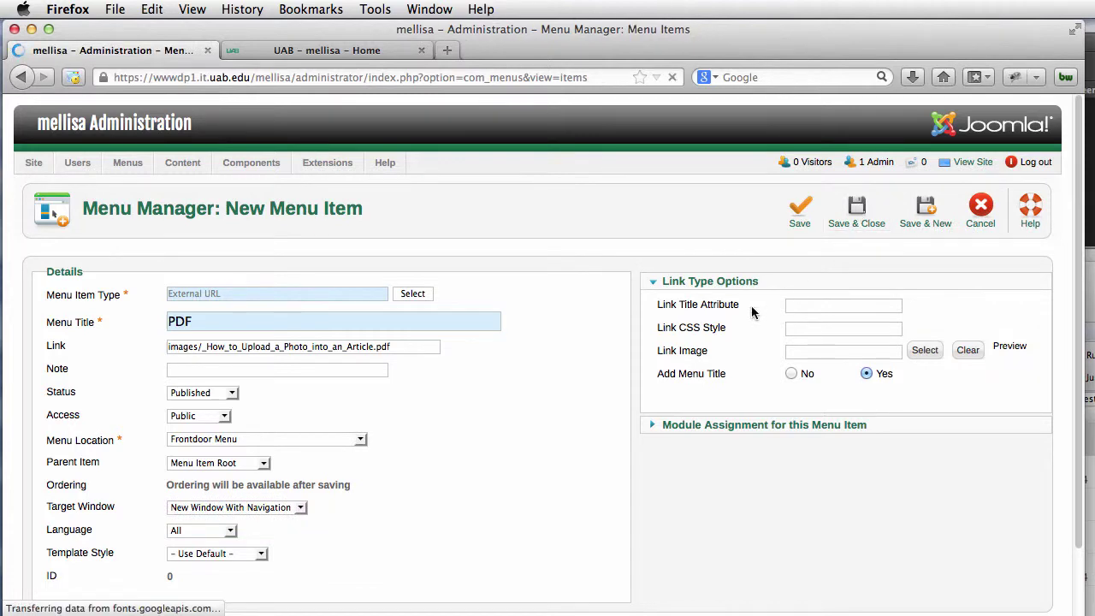
- In the public site tab, reload the home page and follow the new PDF link in the Frontdoor menu
left_click(299, 51)
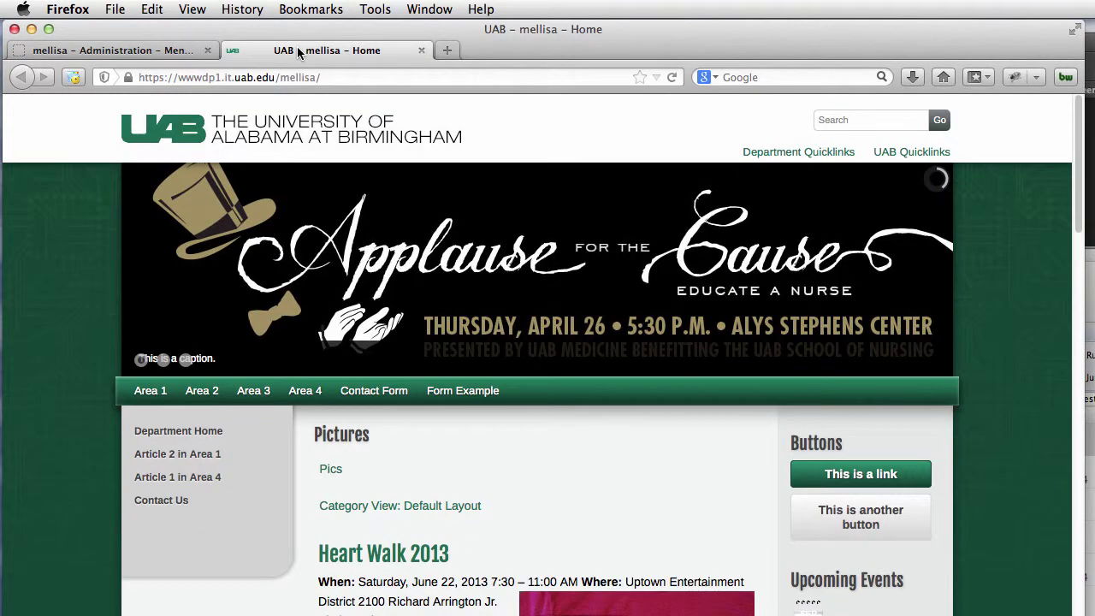
left_click(672, 77)
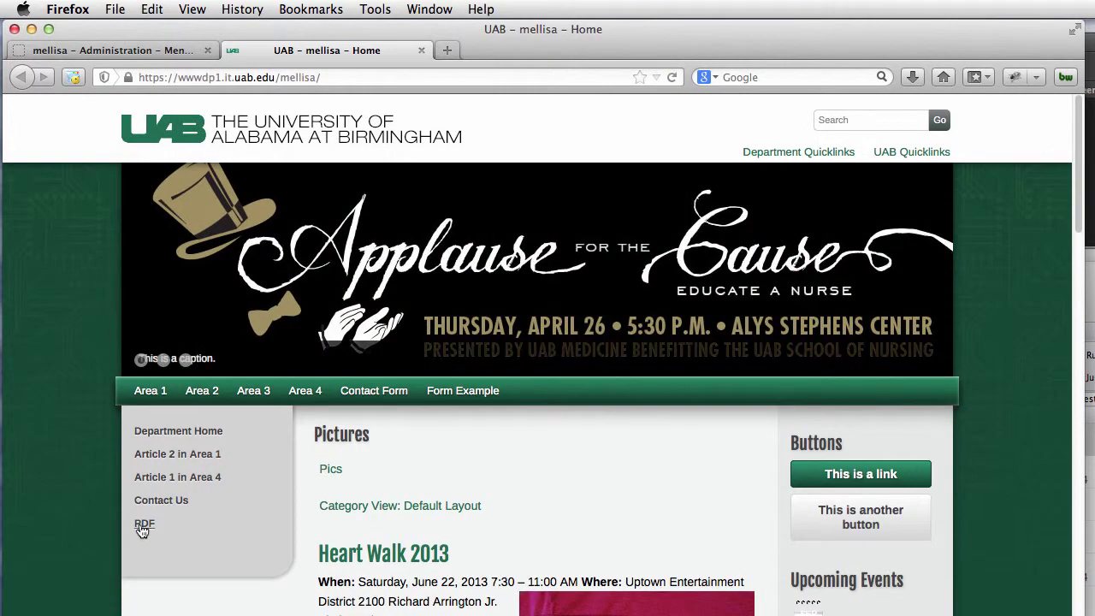
left_click(142, 526)
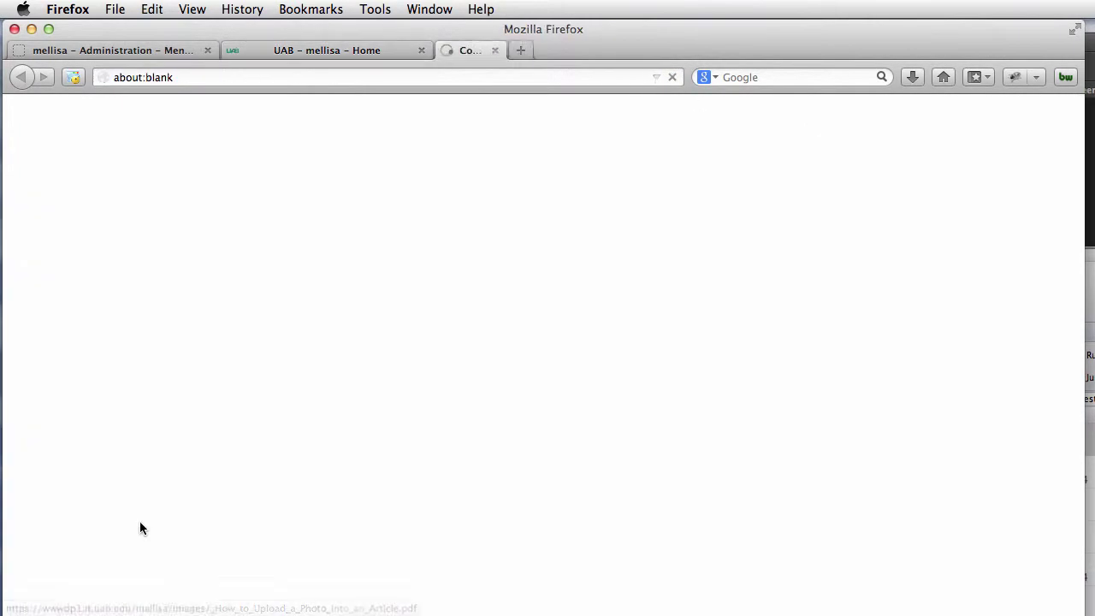